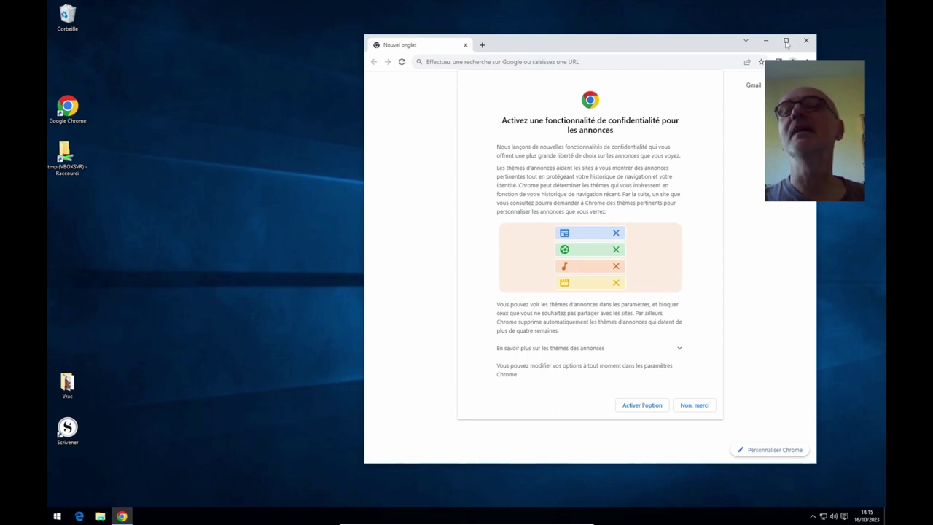
Decline the ad topics feature, acknowledge the other ad privacy notice, and maximize the browser window.
left_click(700, 405)
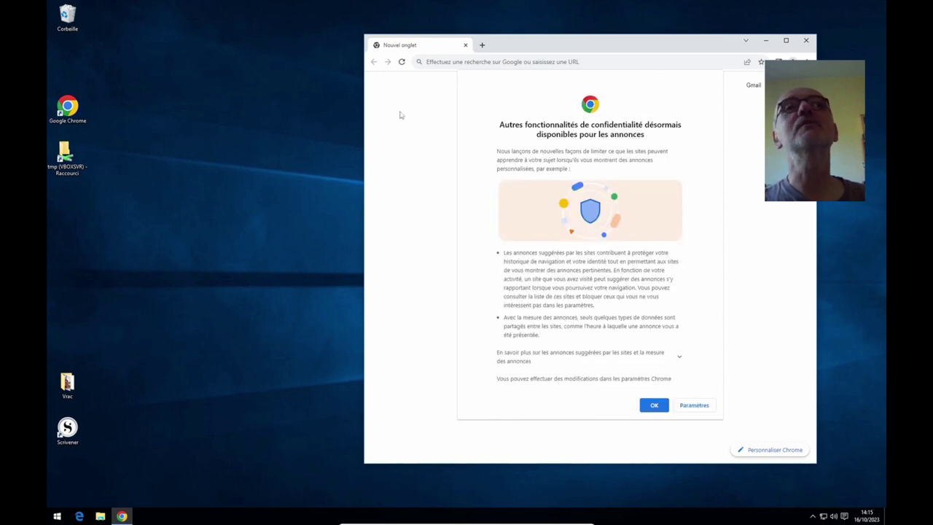
left_click(660, 411)
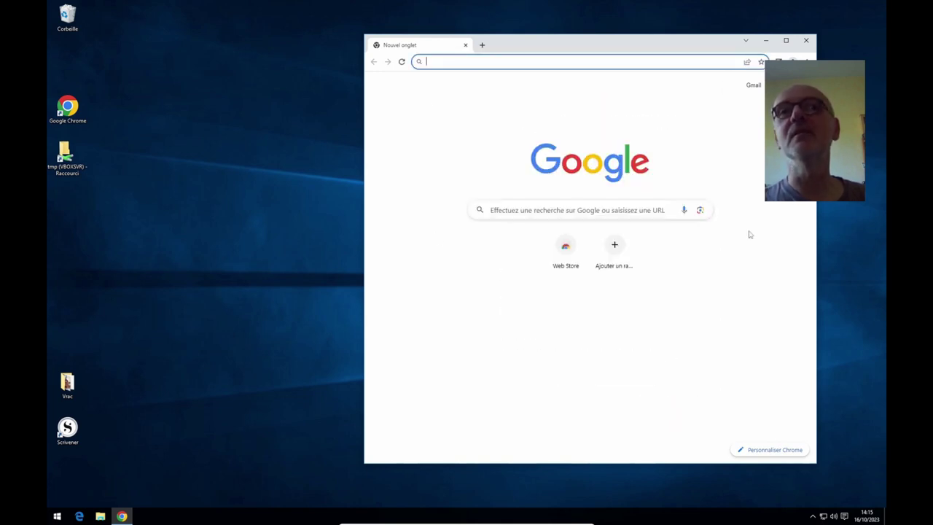
left_click(786, 40)
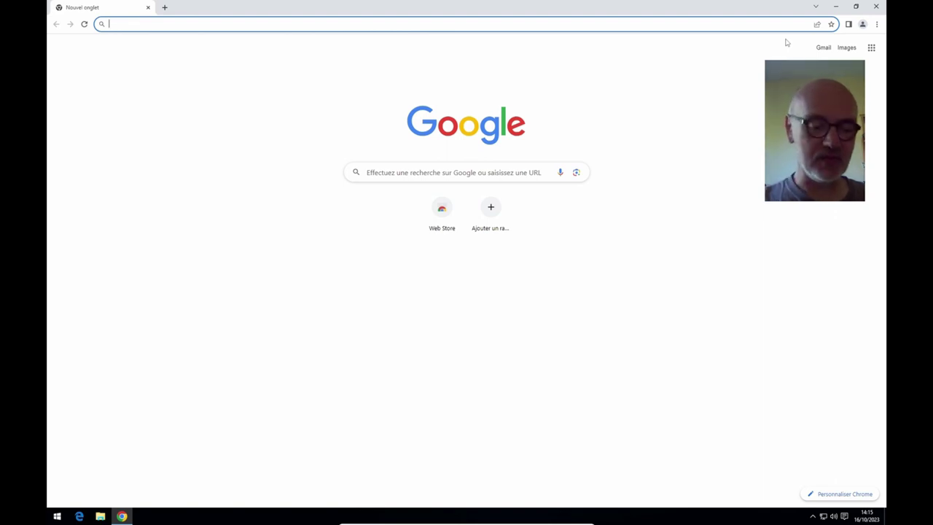
Search Google for "libre office" and accept all cookies in the consent notice.
type("libre")
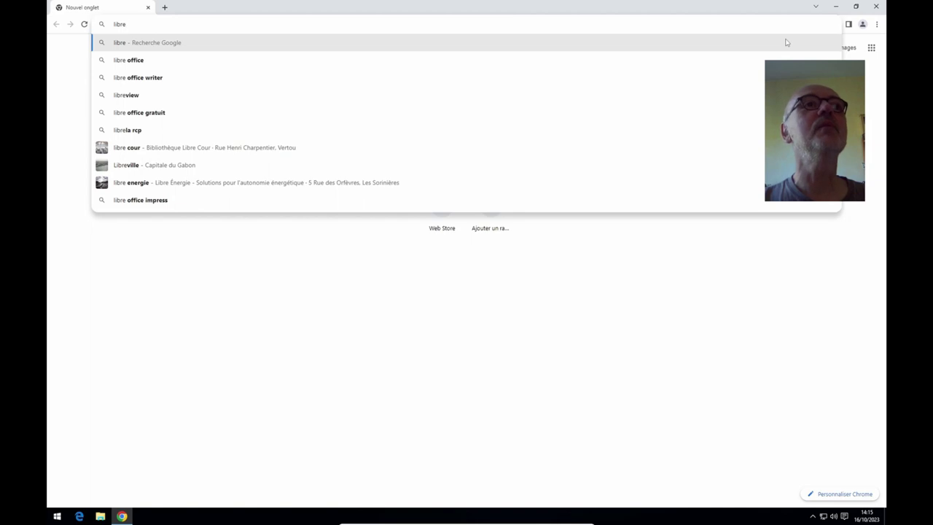
key("Down")
key("Return")
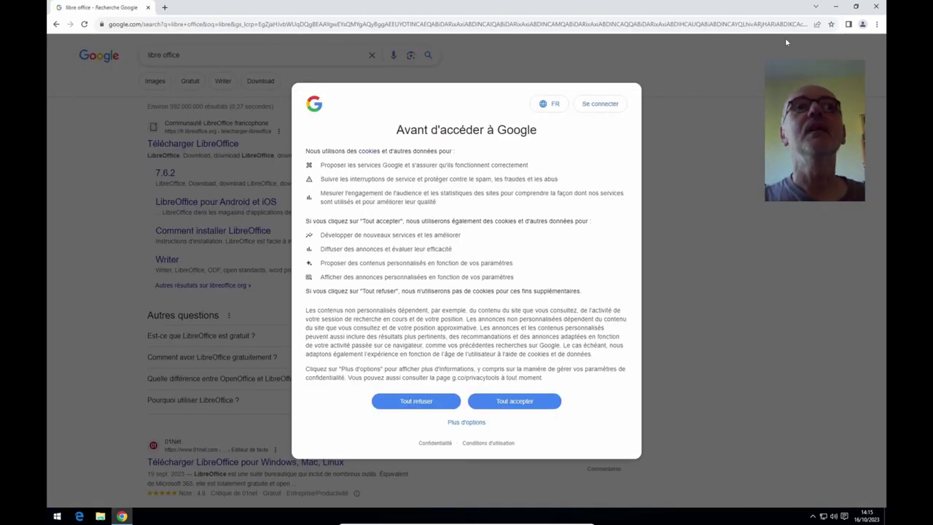
left_click(511, 410)
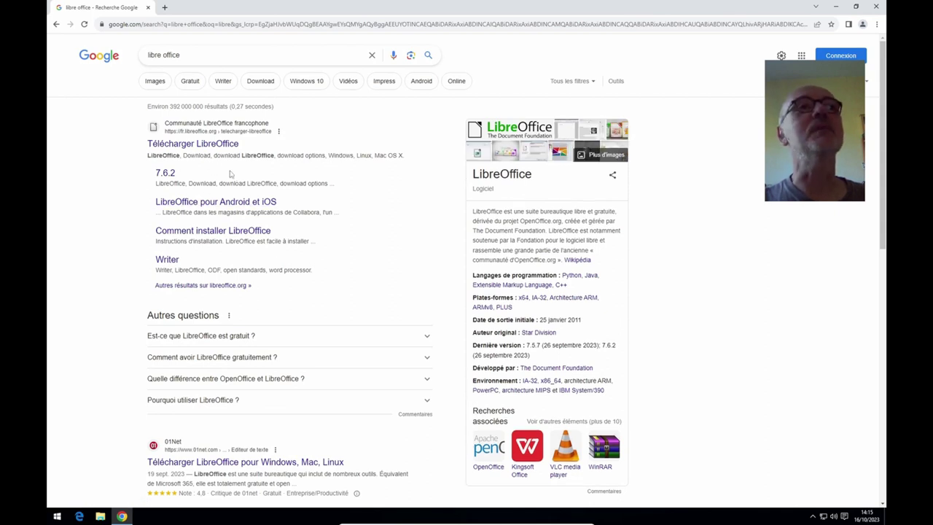
Download LibreOffice 7.6.2 for Windows (64-bit) from the LibreOffice download page and check the download's progress.
left_click(176, 152)
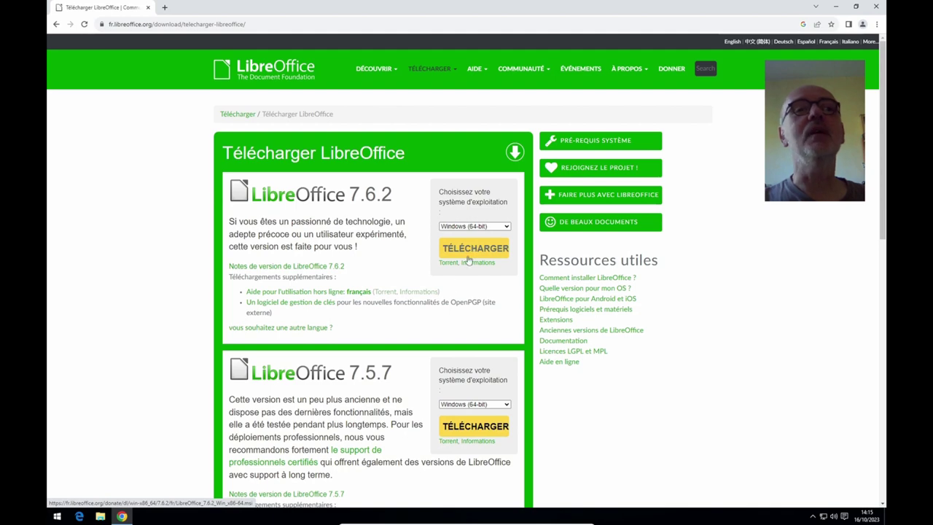
left_click(474, 250)
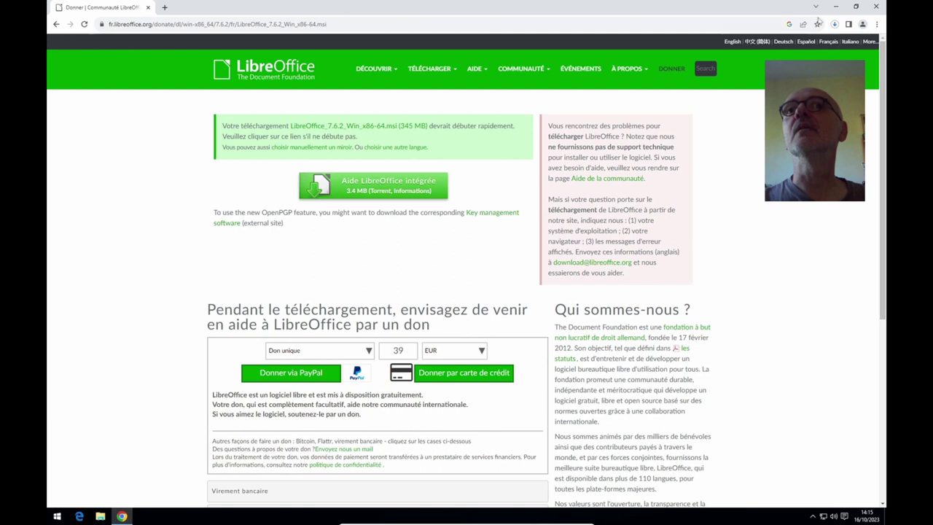
left_click(835, 24)
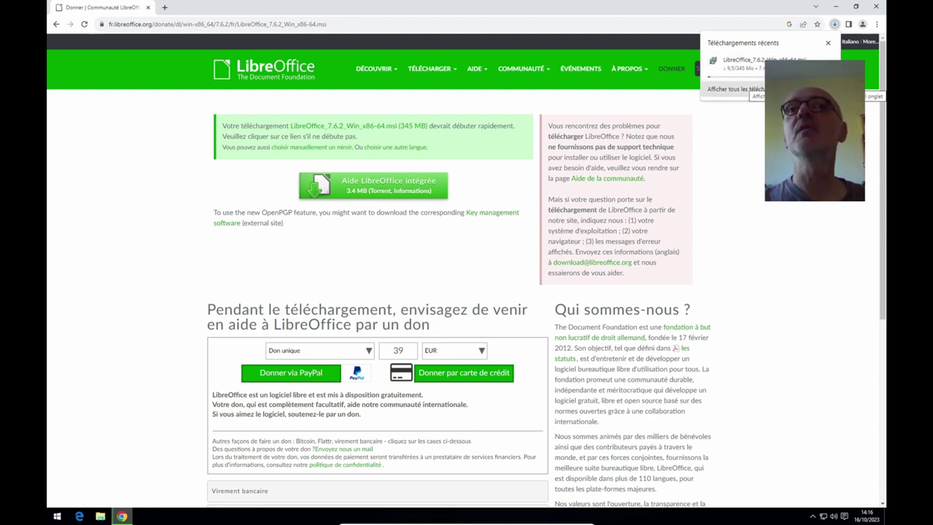
left_click(834, 26)
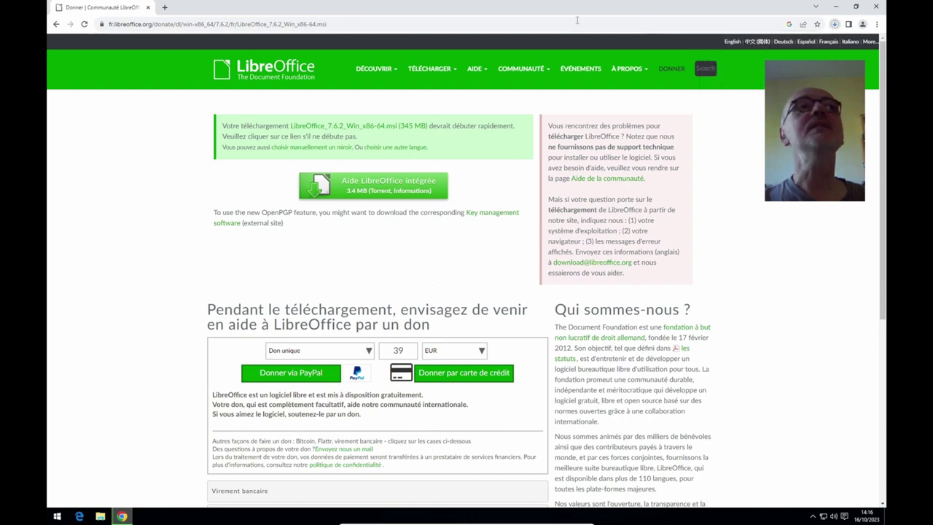
left_click(835, 25)
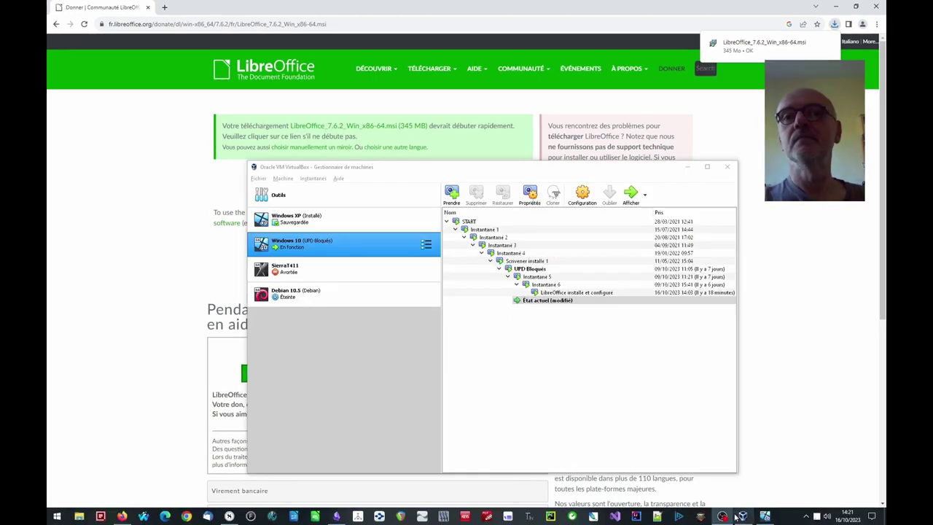
Return to the Windows 10 virtual machine and open the downloaded LibreOffice_7.6.2_Win_x86-64.msi installer.
left_click(763, 516)
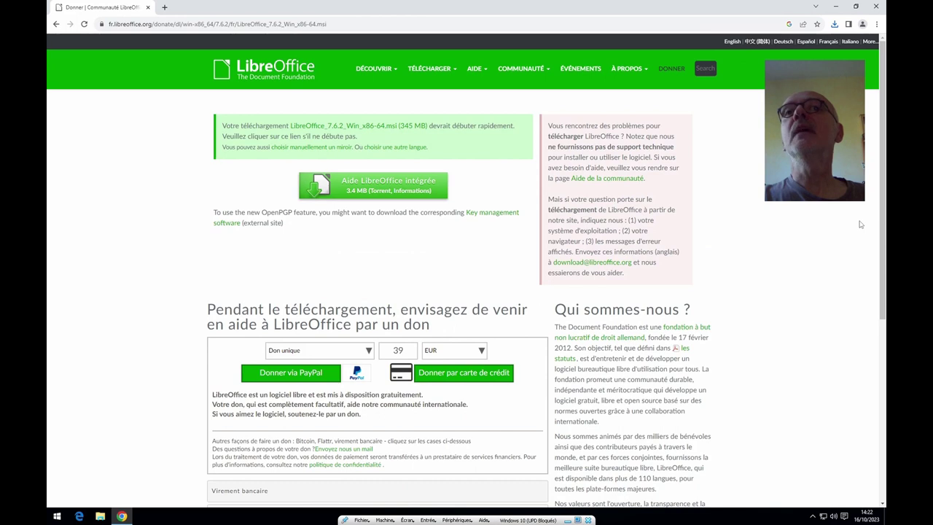
left_click(834, 25)
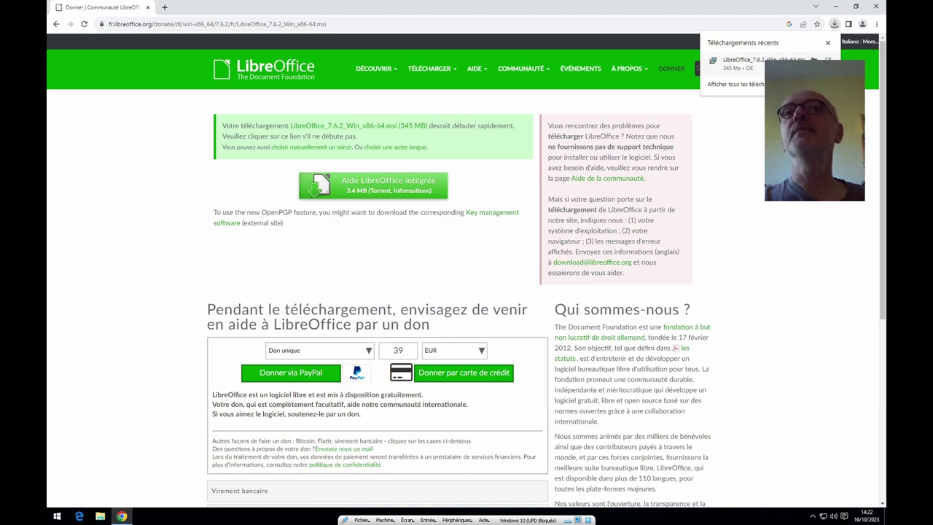
left_click(750, 65)
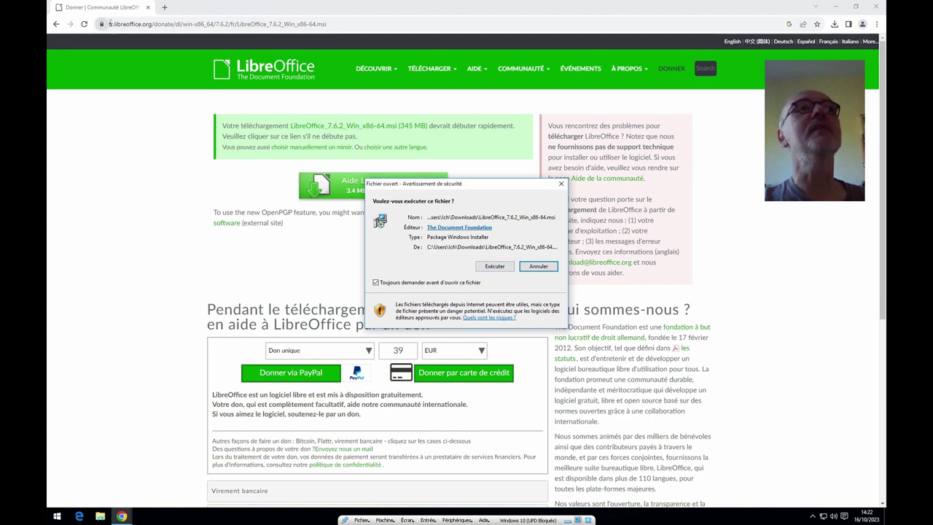
Highlight the libreoffice.org domain in the page address to check the source, and bring the installer's security warning back.
left_click_drag(115, 24, 159, 25)
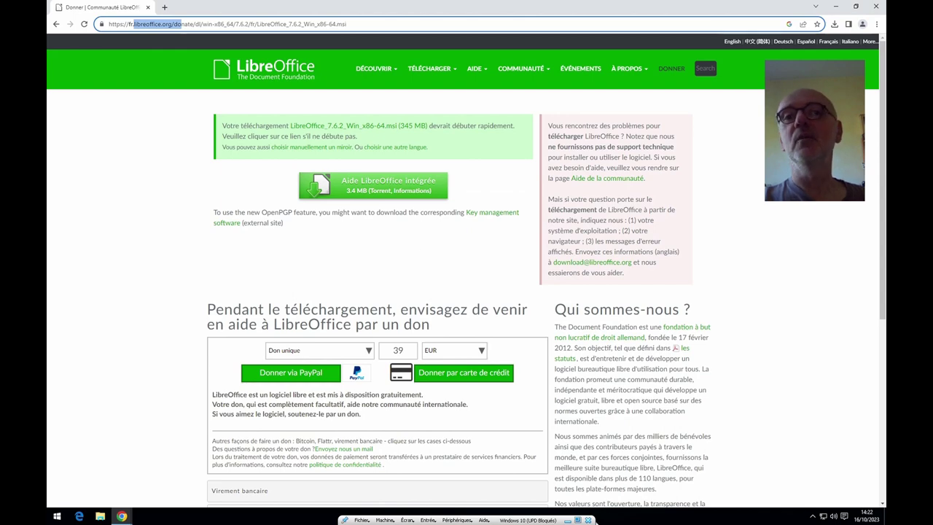
key("alt+Tab")
key("alt+Tab")
key("alt+Tab")
key("alt+Tab")
key("alt+Tab")
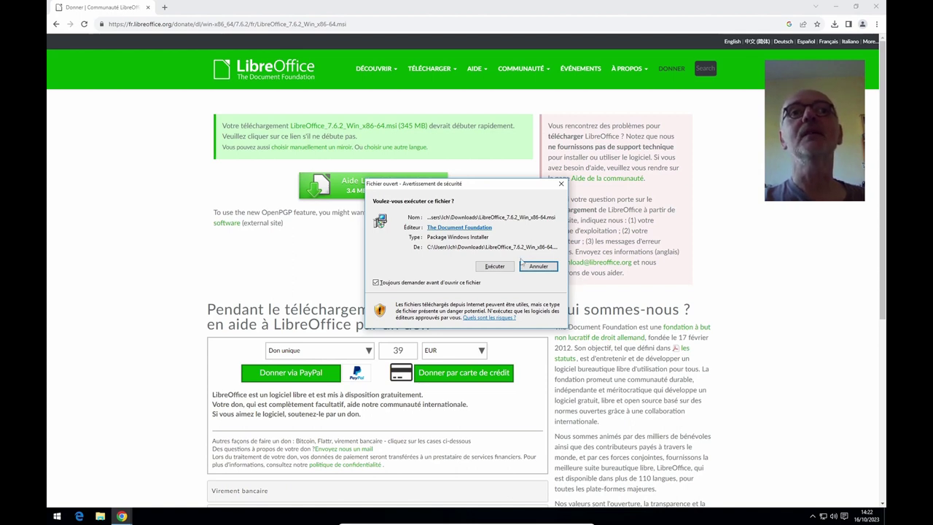
Run the installer and install LibreOffice 7.6.2.1 with the Normale installation type and a desktop shortcut.
left_click(494, 267)
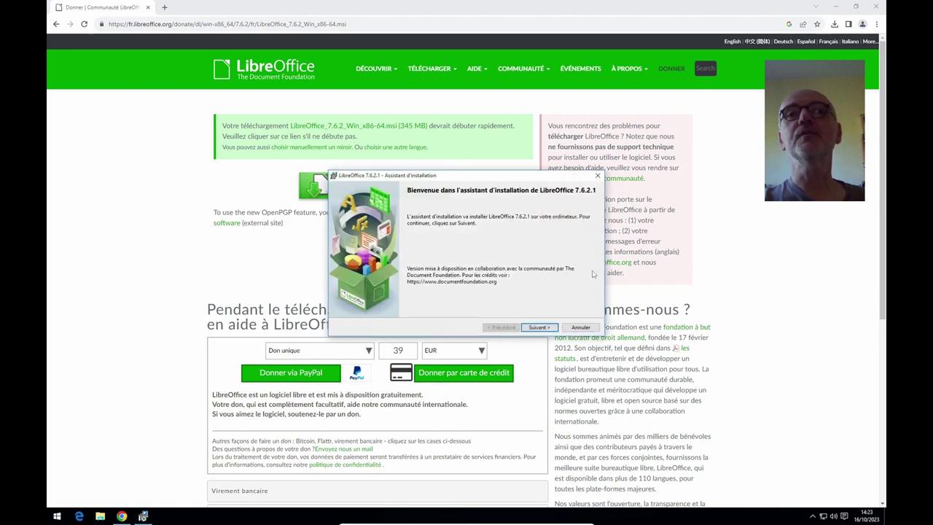
left_click(540, 328)
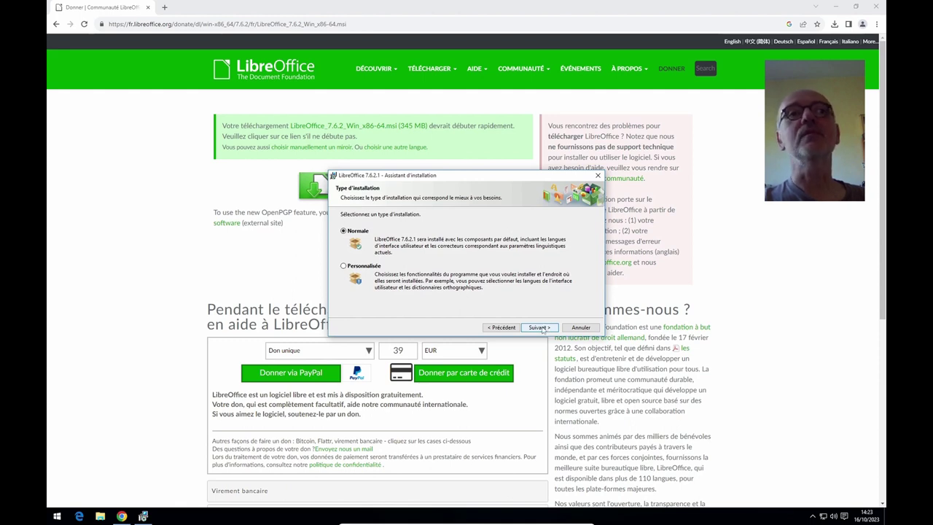
left_click(540, 328)
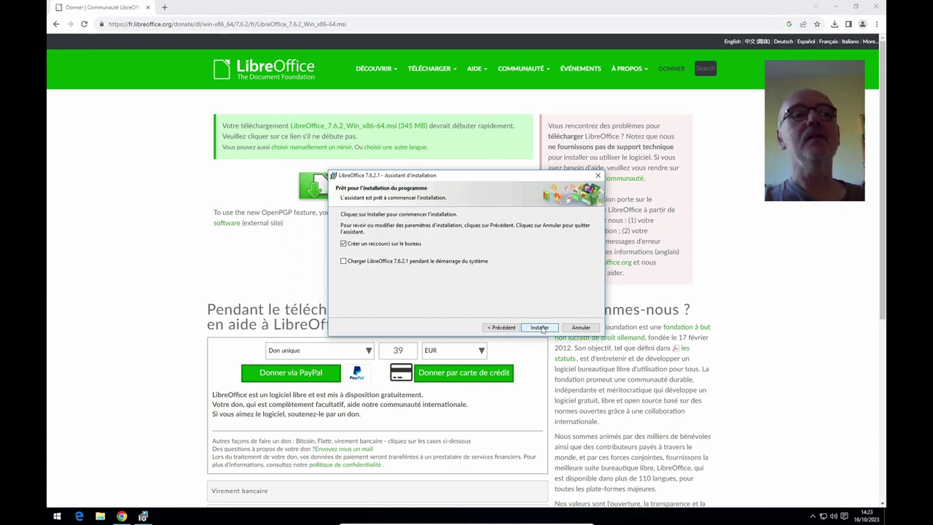
left_click(540, 328)
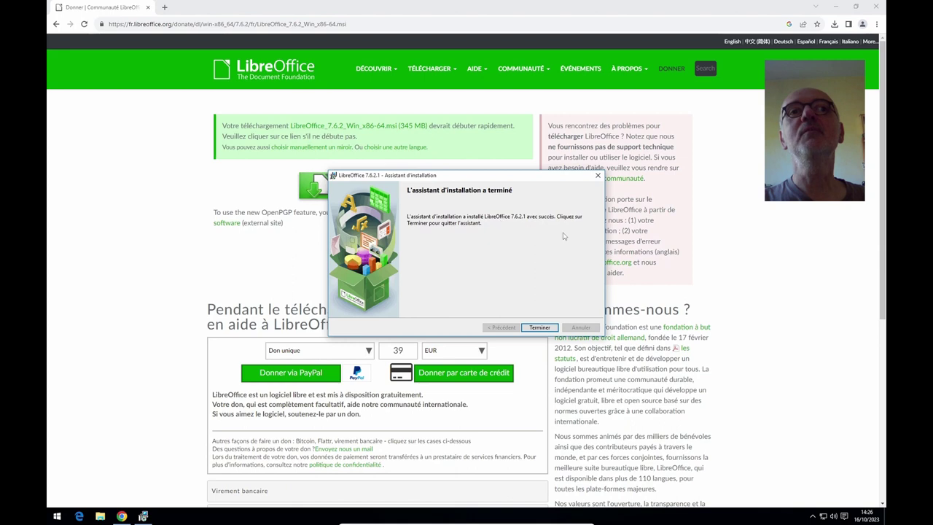
left_click(539, 327)
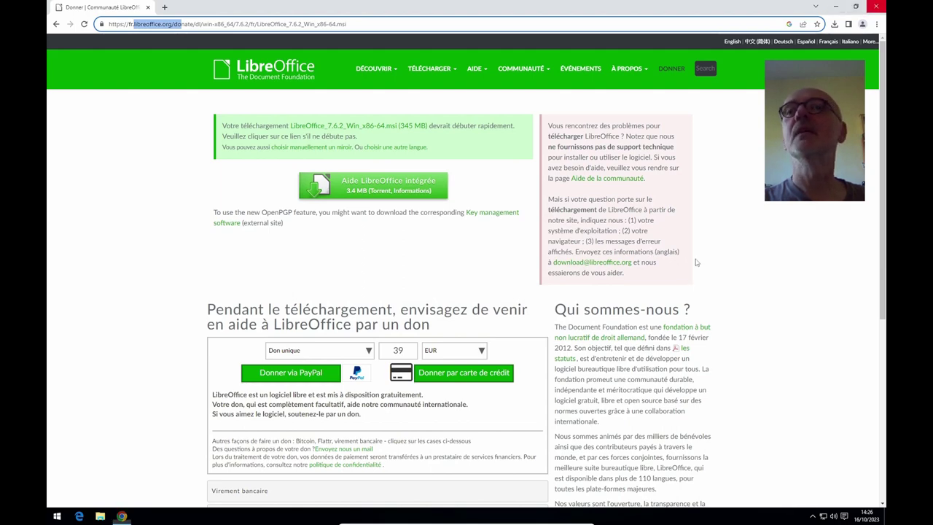
Close the browser and launch LibreOffice 7.6 from its desktop shortcut.
key("alt+F4")
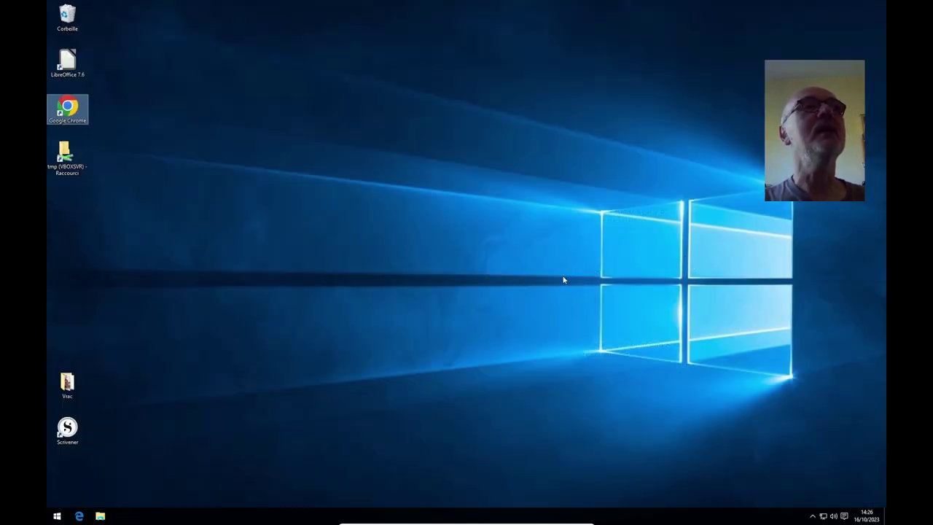
double_click(67, 62)
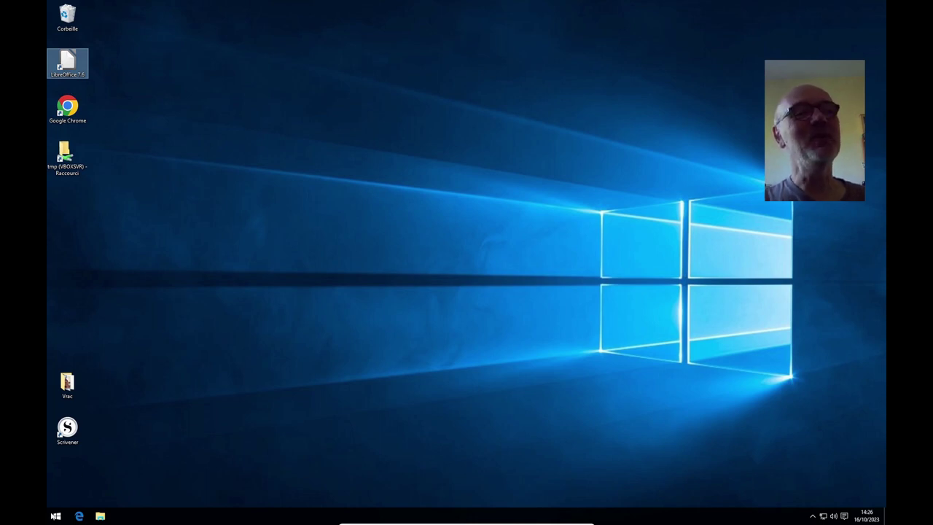
left_click(53, 517)
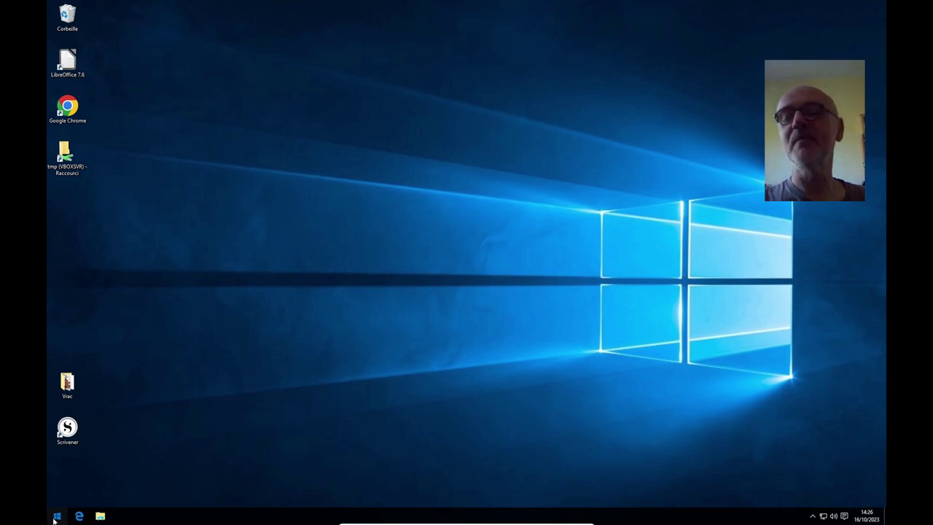
left_click(56, 516)
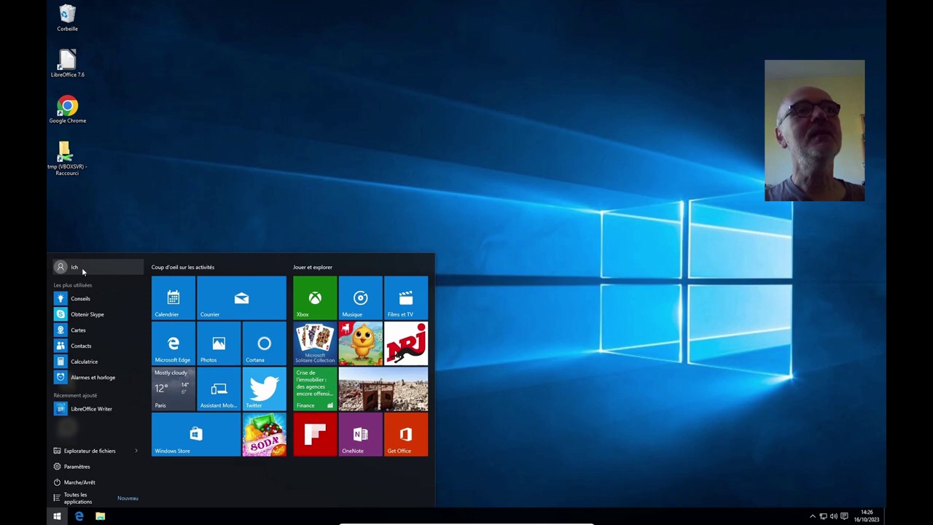
left_click(230, 187)
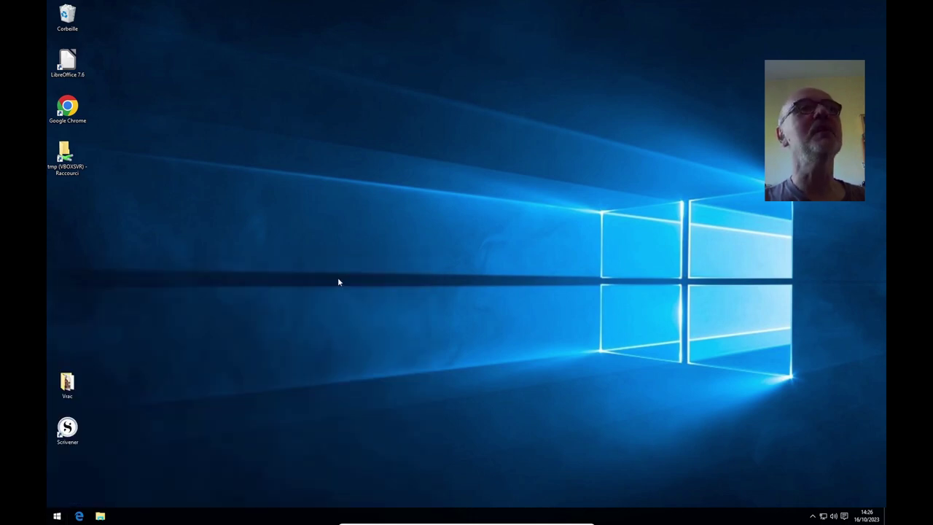
left_click(67, 63)
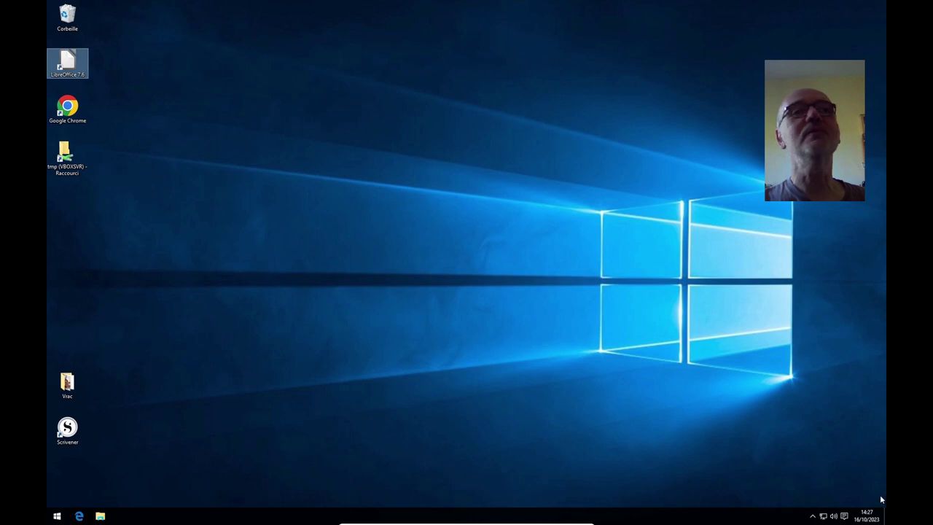
Turn off Windows Defender's real-time protection in the Windows update and security settings.
left_click(845, 516)
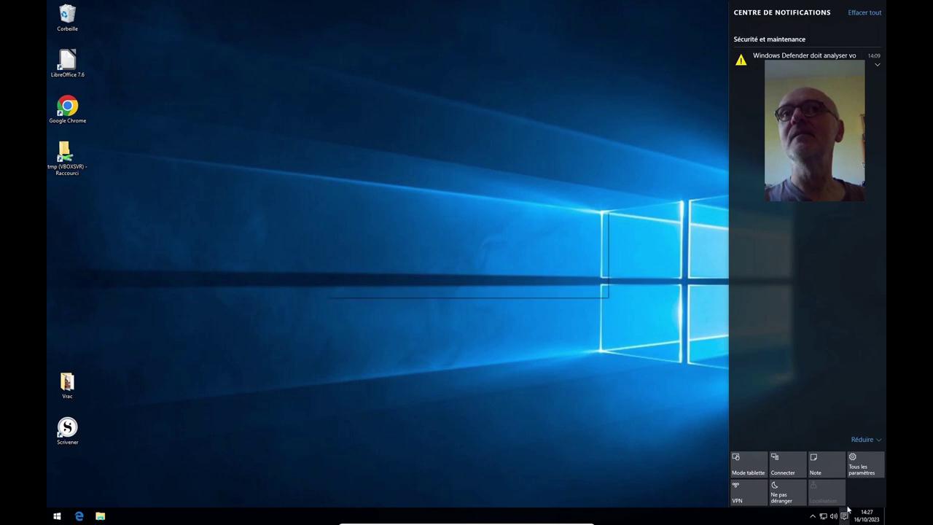
left_click(864, 466)
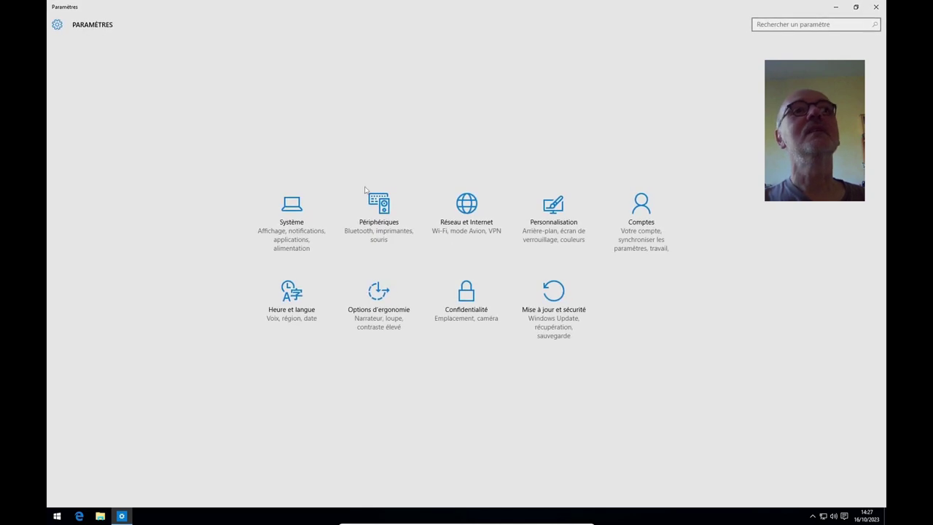
left_click(554, 292)
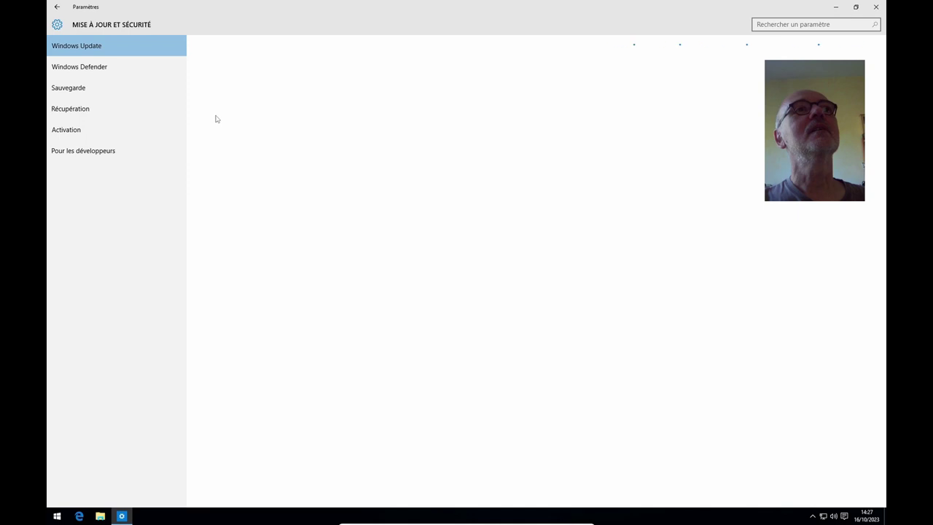
left_click(109, 68)
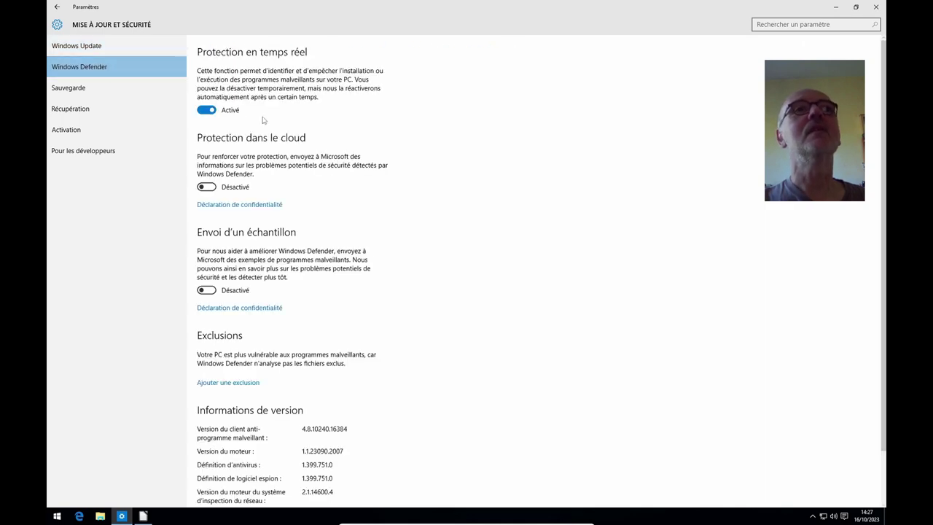
left_click(205, 109)
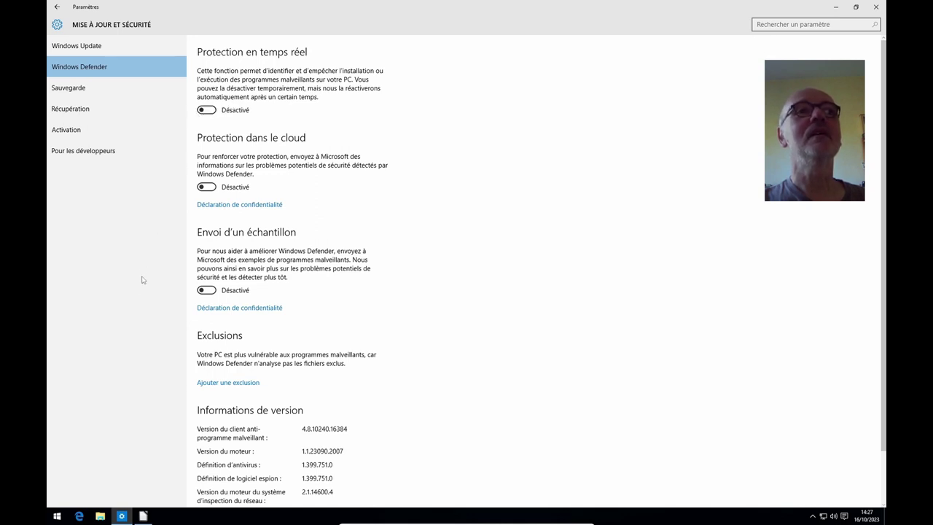
Dismiss the antivirus protection notification and look through the remaining Windows Defender settings.
left_click(85, 47)
left_click(85, 68)
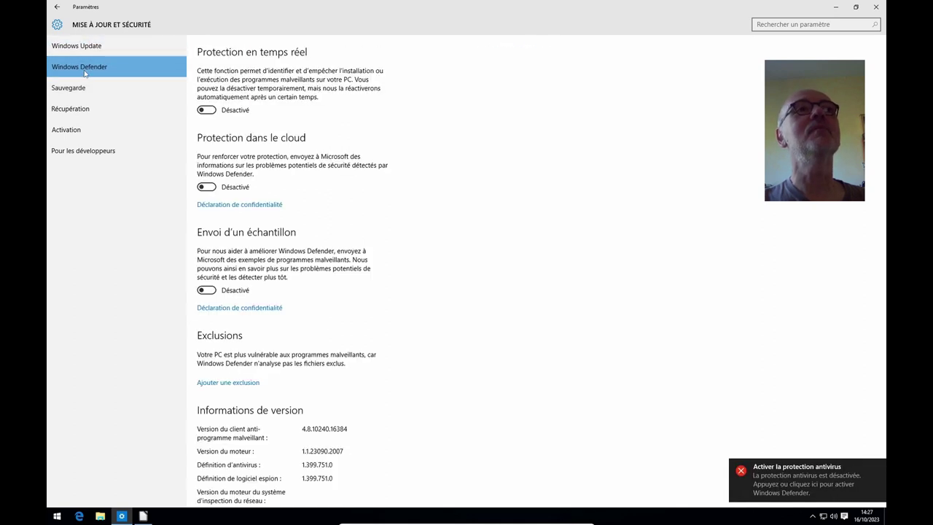
left_click(877, 467)
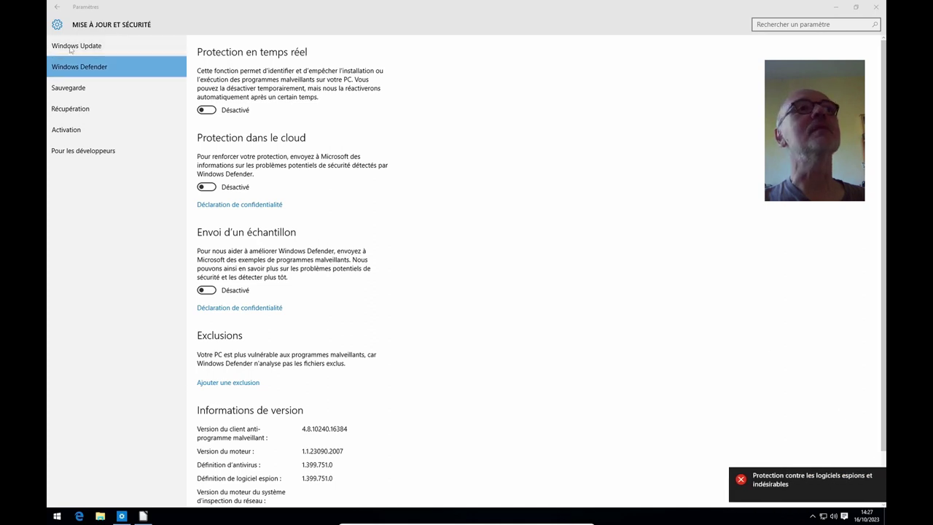
scroll(252, 255, "down", 2)
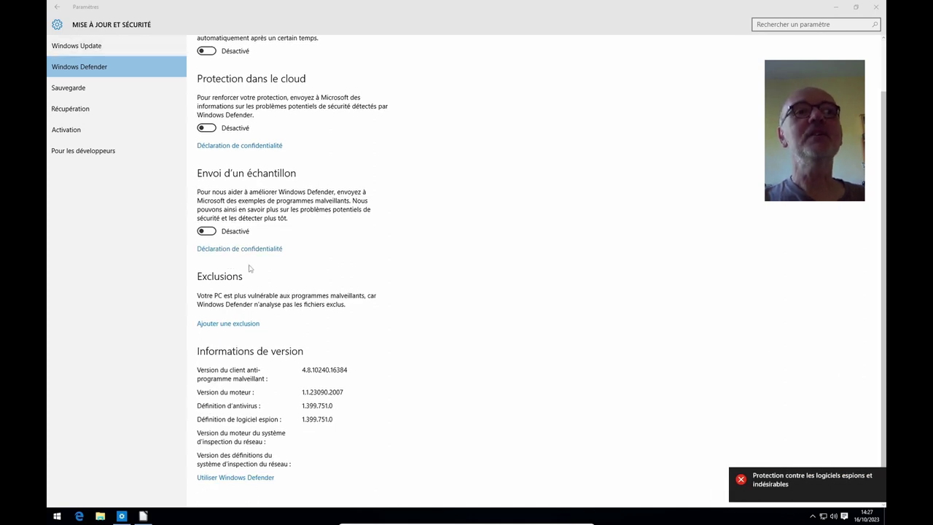
Close the Windows settings and maximize the LibreOffice start window.
scroll(302, 334, "up", 2)
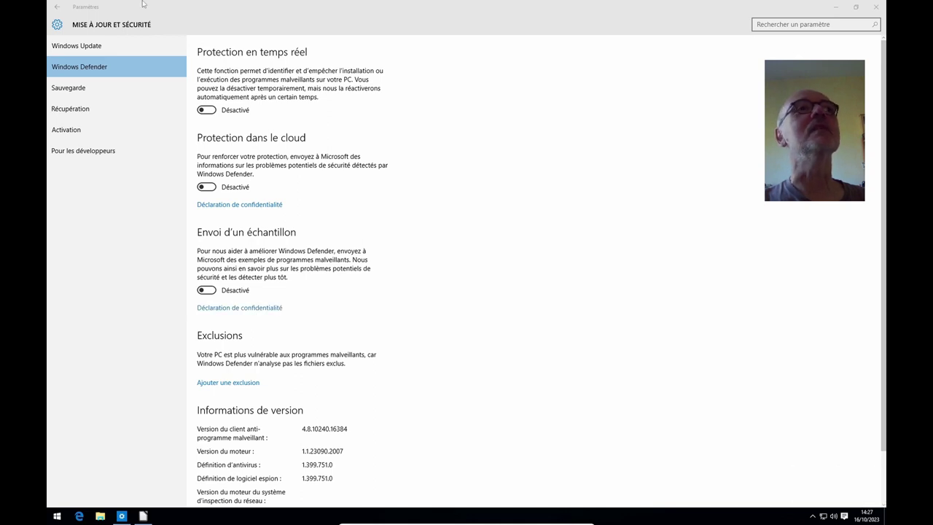
left_click(876, 6)
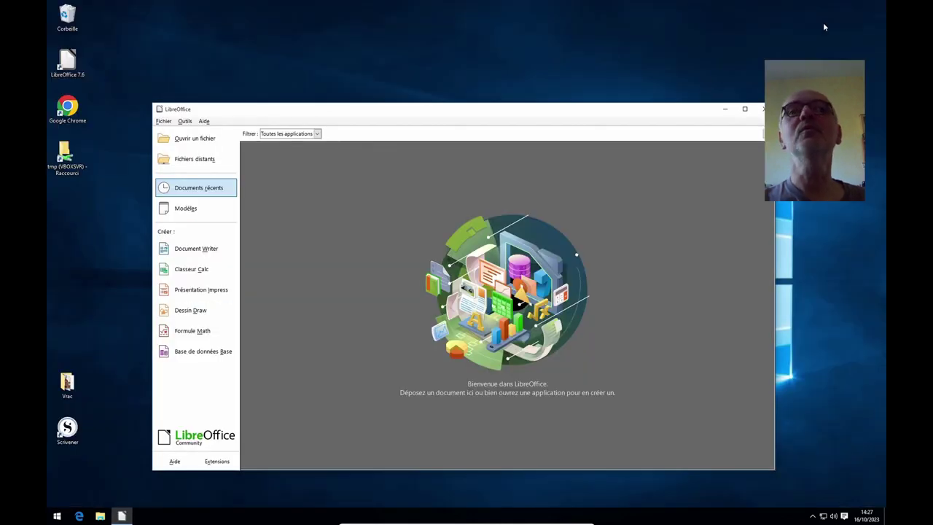
left_click(744, 108)
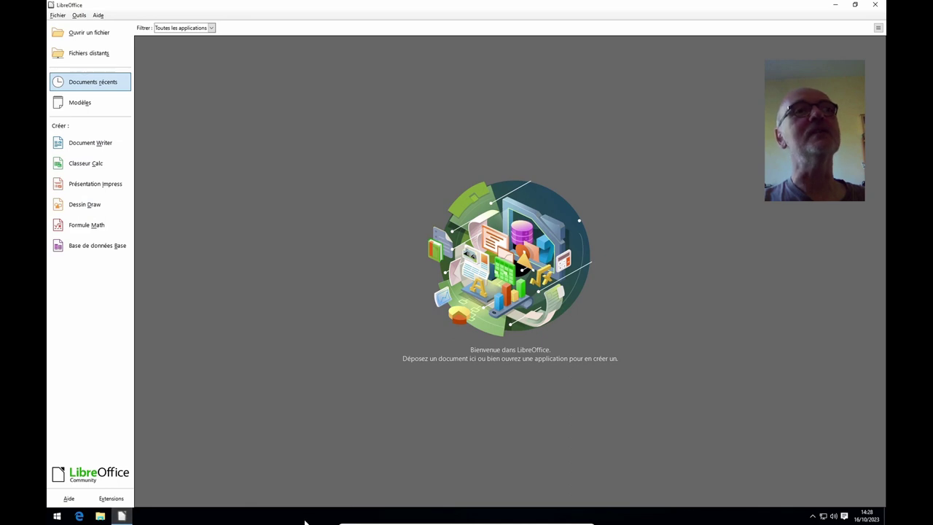
Create a new Writer document, paging through several tips of the day before dismissing them.
left_click(89, 145)
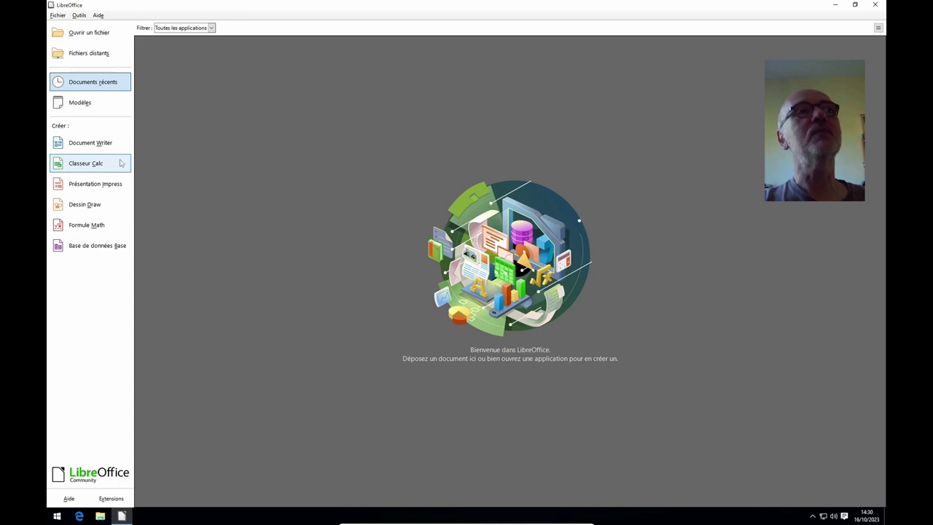
left_click(93, 150)
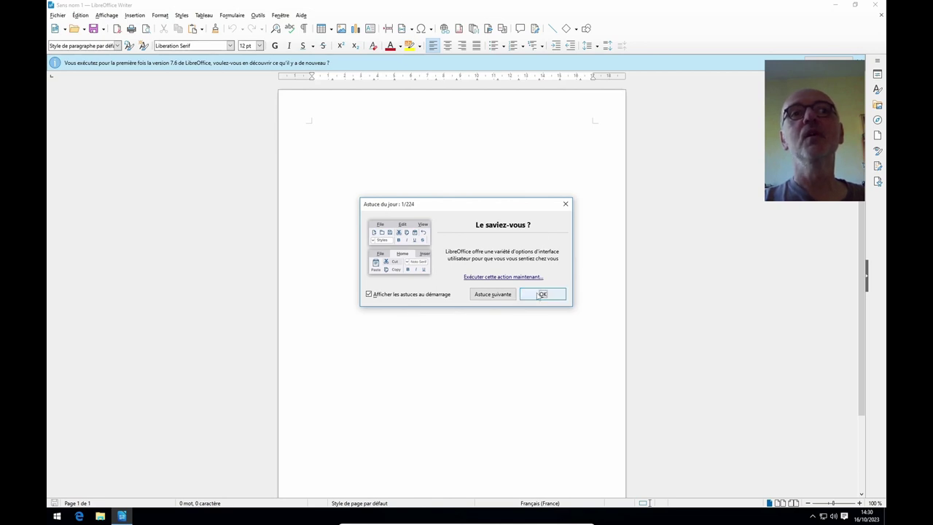
left_click(503, 296)
left_click(504, 298)
left_click(493, 295)
left_click(493, 295)
left_click(493, 294)
left_click(493, 294)
left_click(493, 295)
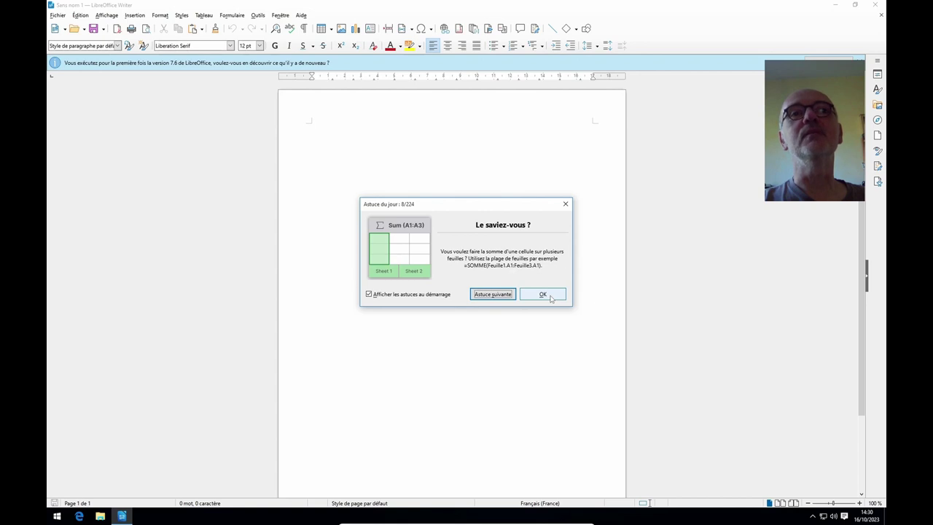
left_click(543, 294)
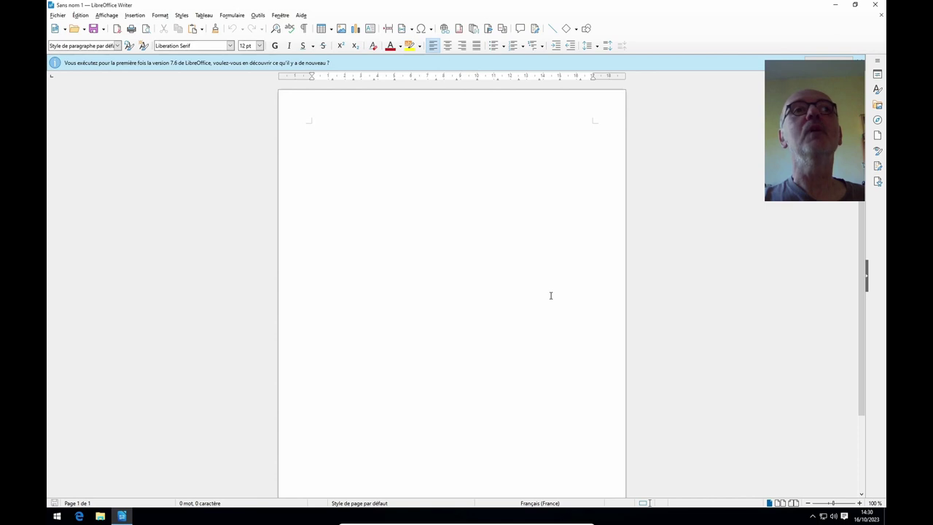
Write the trial line "Tape du texte !" in the blank document and erase it entirely.
type("Ta")
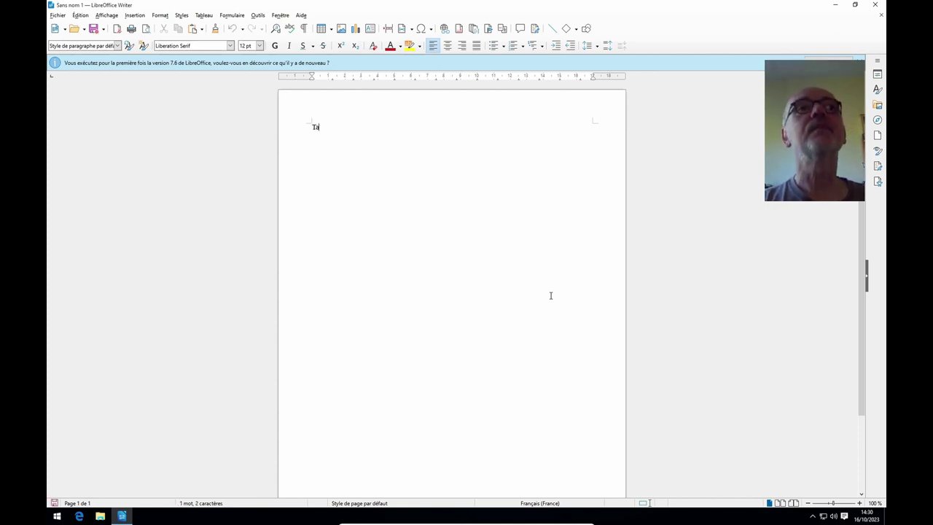
type("pe d")
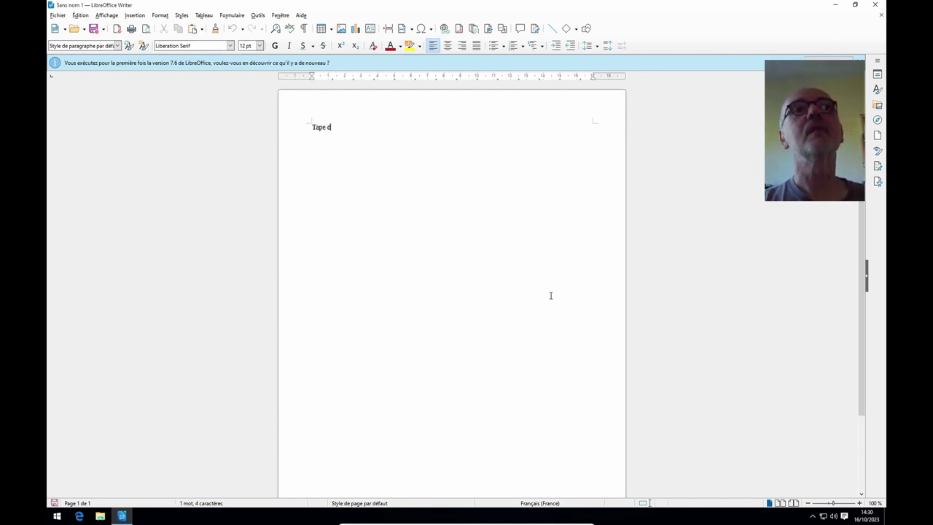
type("u texte !")
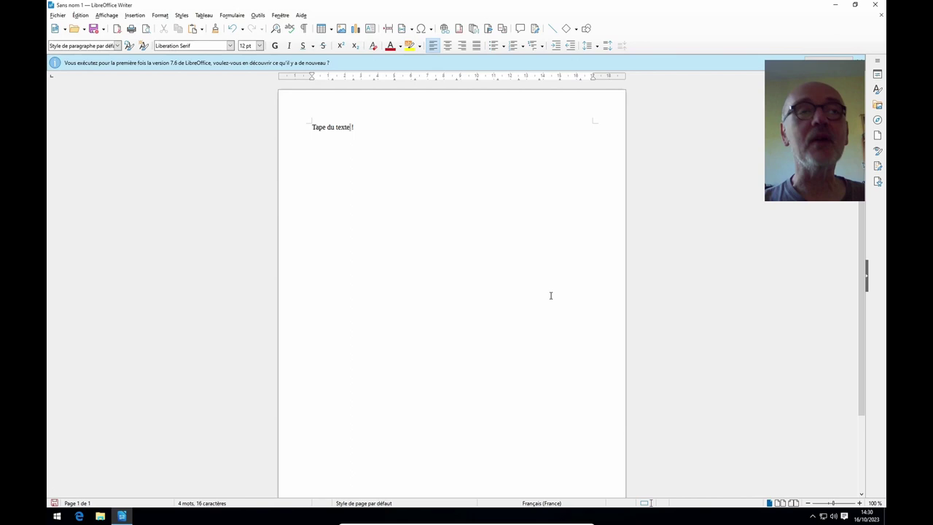
key("ctrl+a")
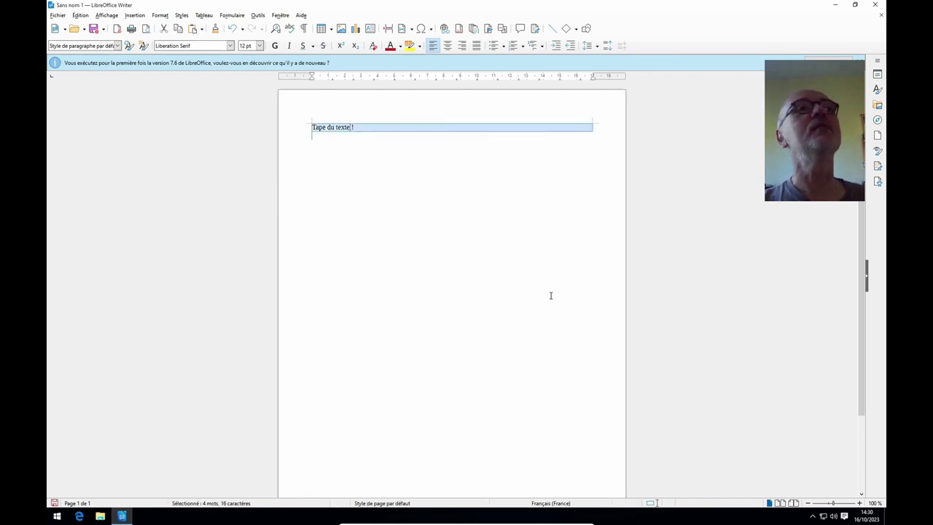
key("Delete")
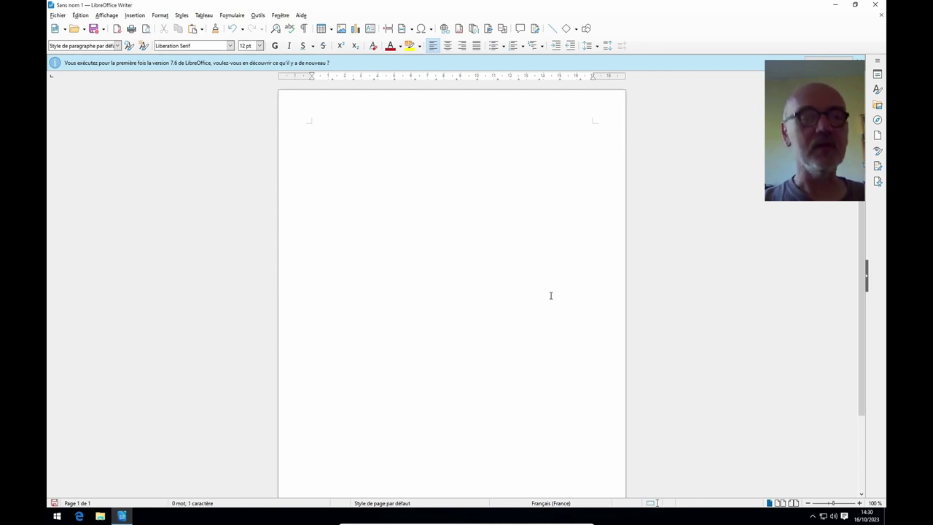
Write the indented salutation "Madame, Monsieur," and below it the misspelled line "Je me permets de vous contacter pour le postzz de journalizzt".
type("Madam")
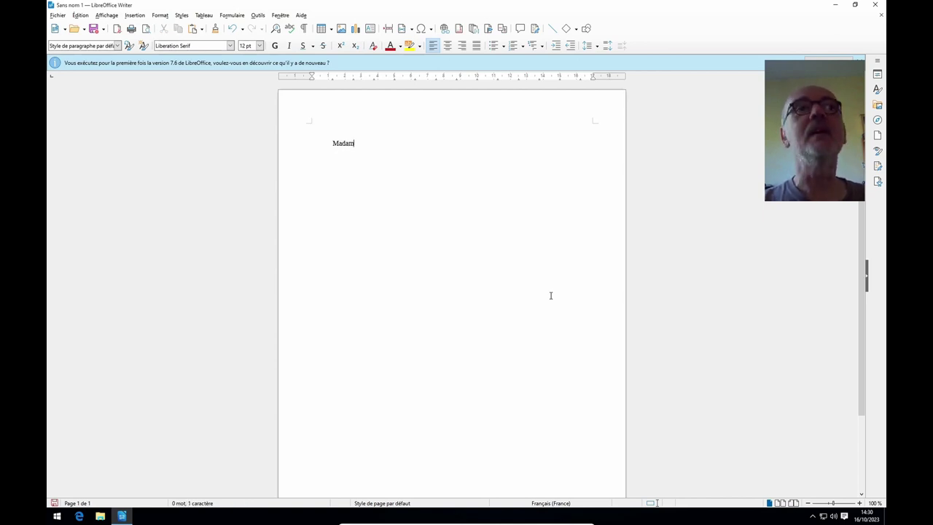
type("e, Monsieur,")
key("Return")
type("Je me per")
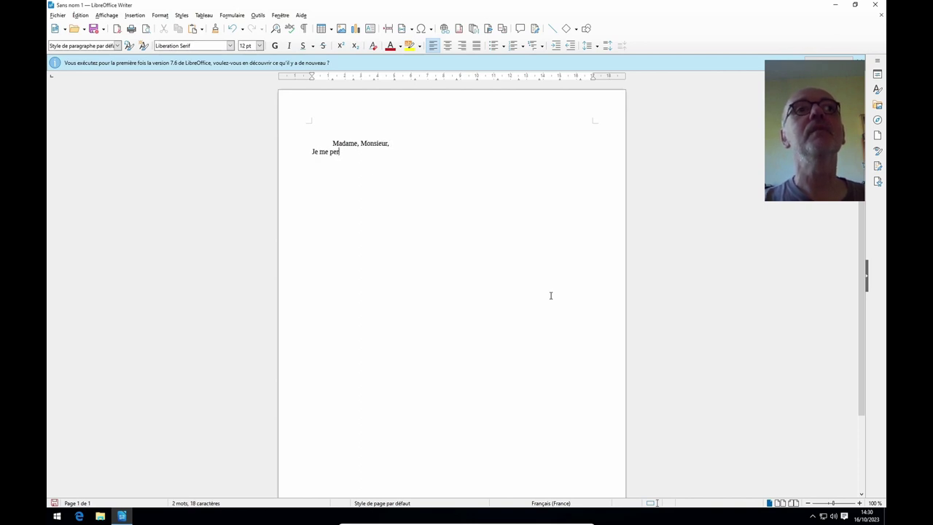
type("mets de vous co")
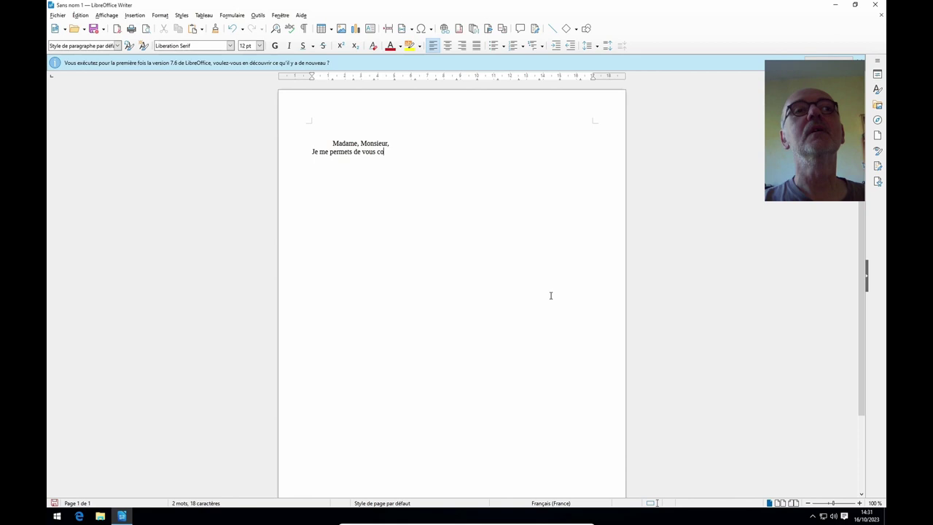
type("ntacter pour ")
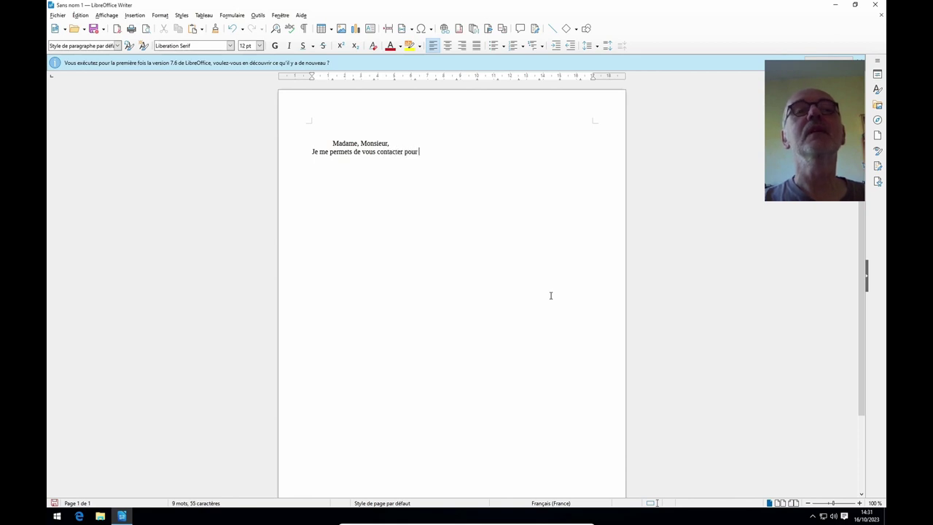
type("le postzz de")
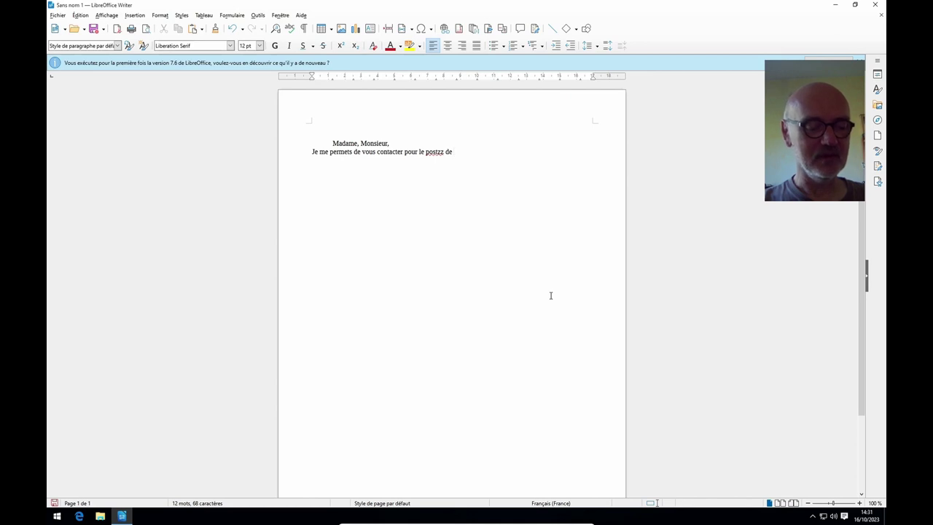
type("journalizzt")
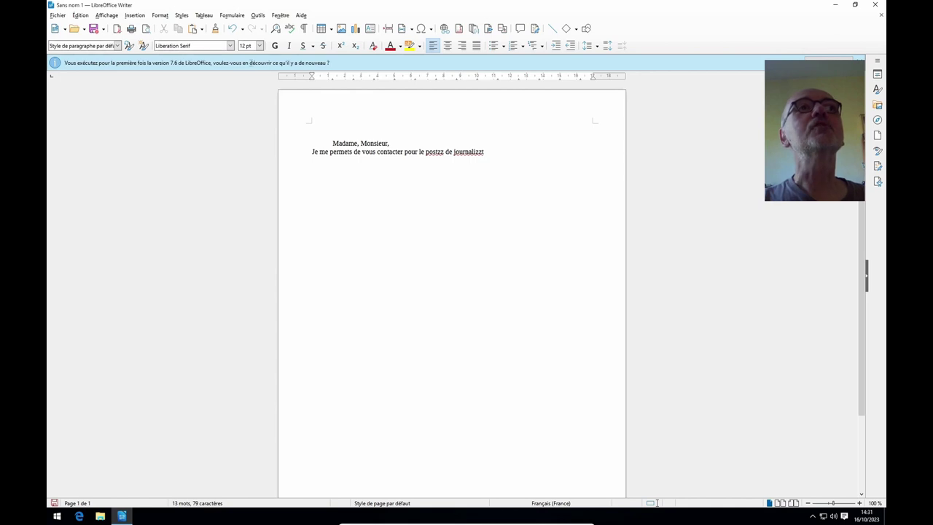
Bring up the available zoom levels for the document view.
left_click(109, 16)
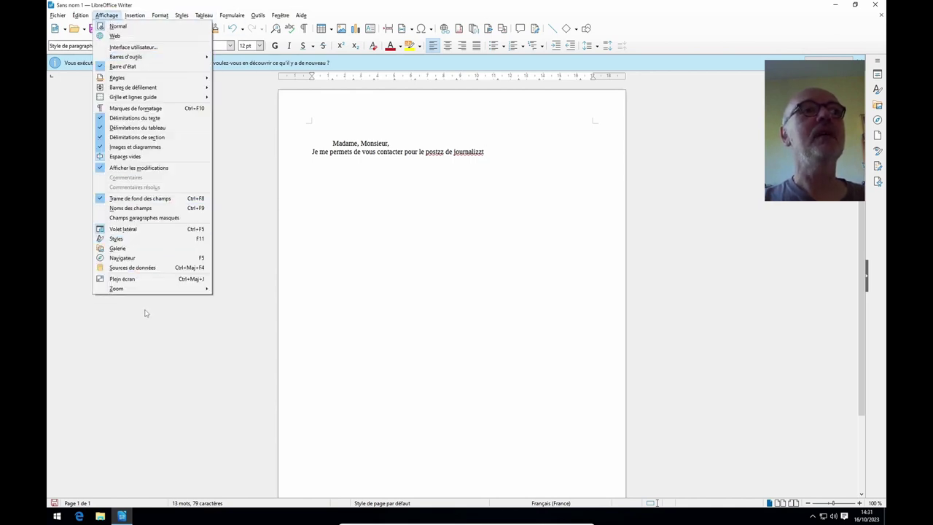
mouse_move(147, 292)
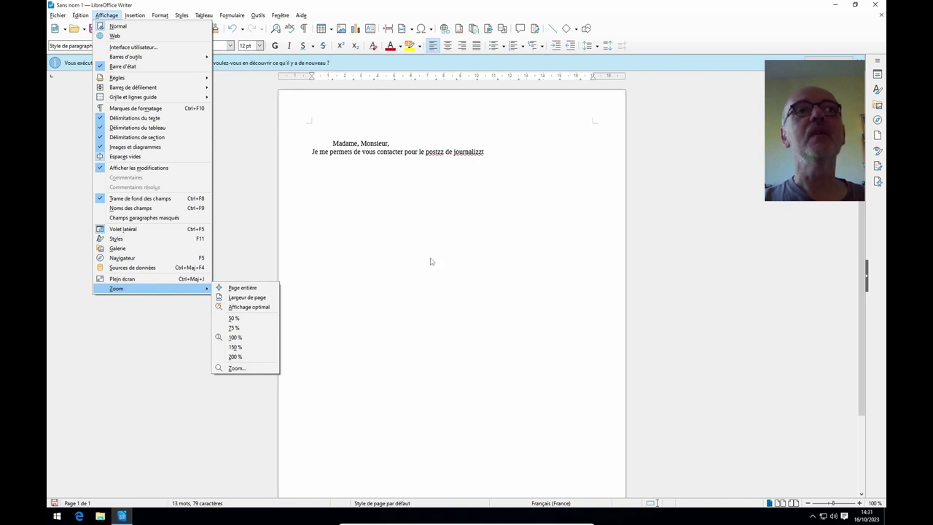